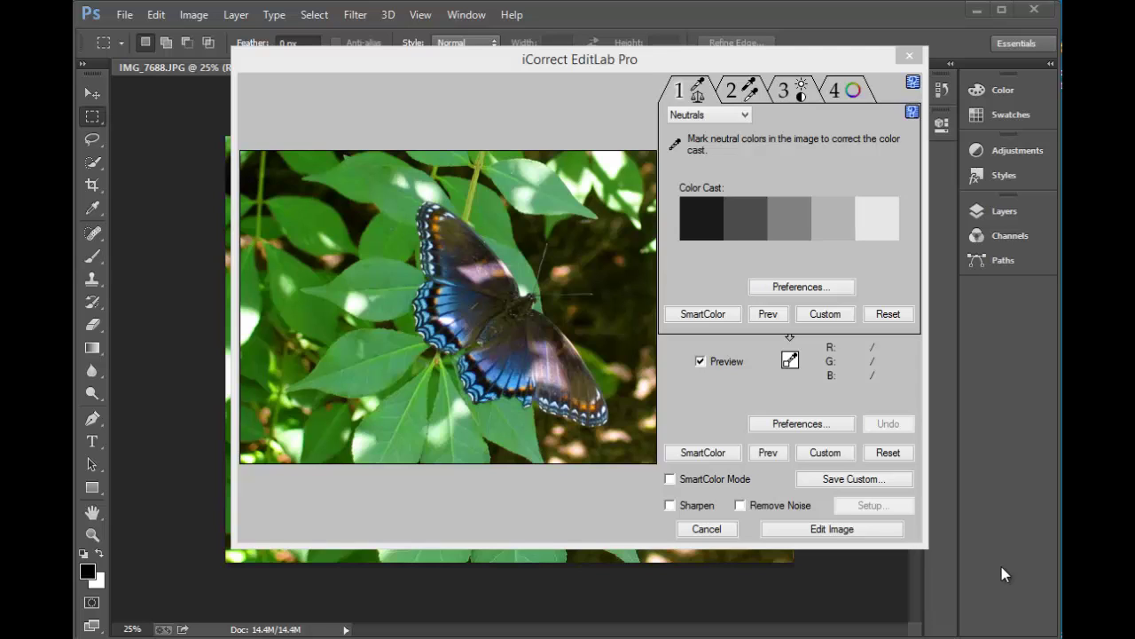
Step: Close the iCorrect EditLab Pro dialog, then view the About information for the iCorrect EditLab Pro 6.0 plug-in and dismiss it
click(911, 58)
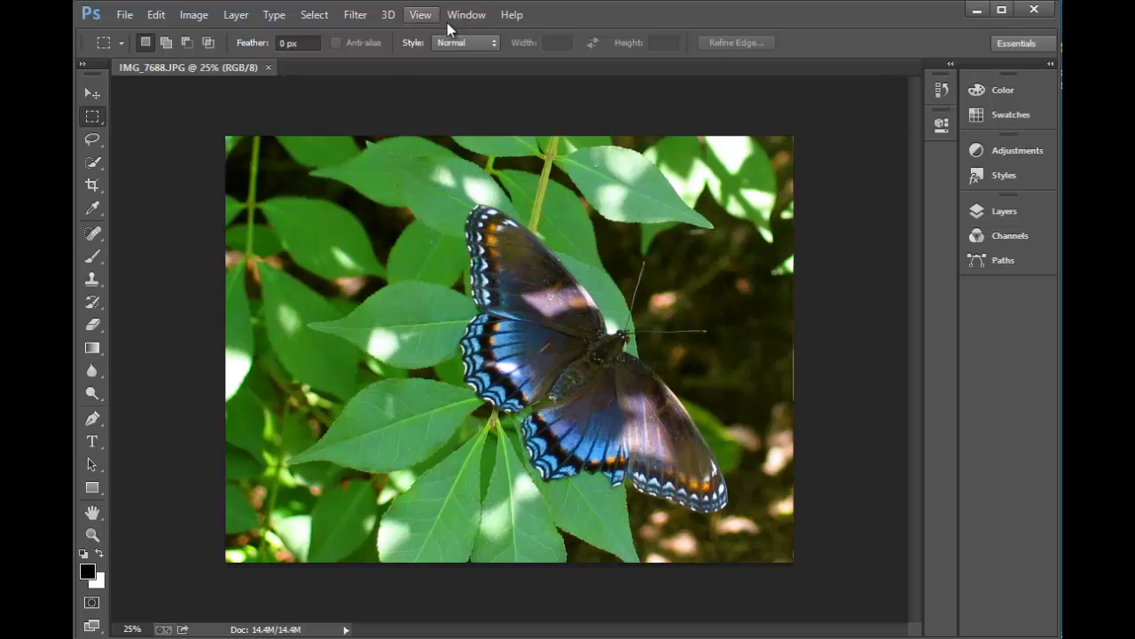
click(512, 15)
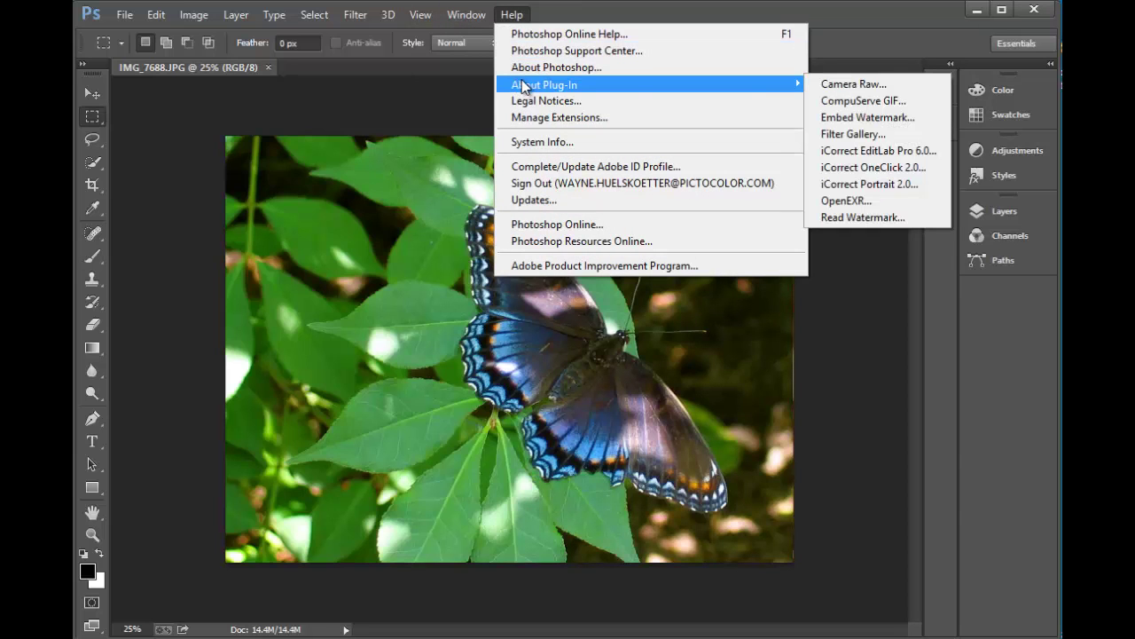
mouse_move(801, 84)
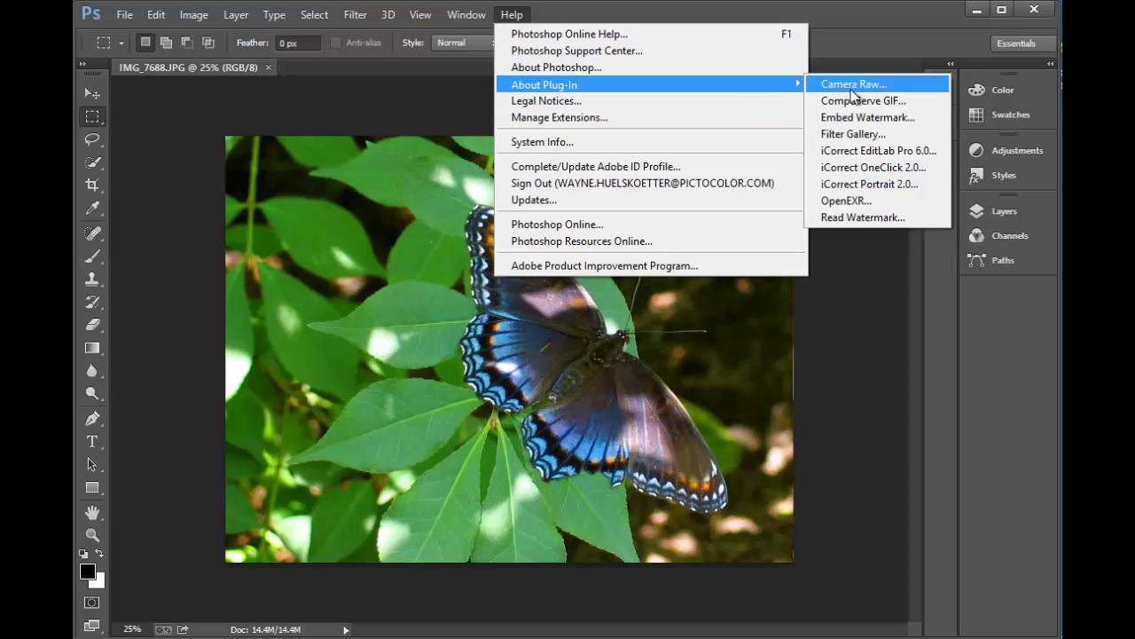
click(875, 151)
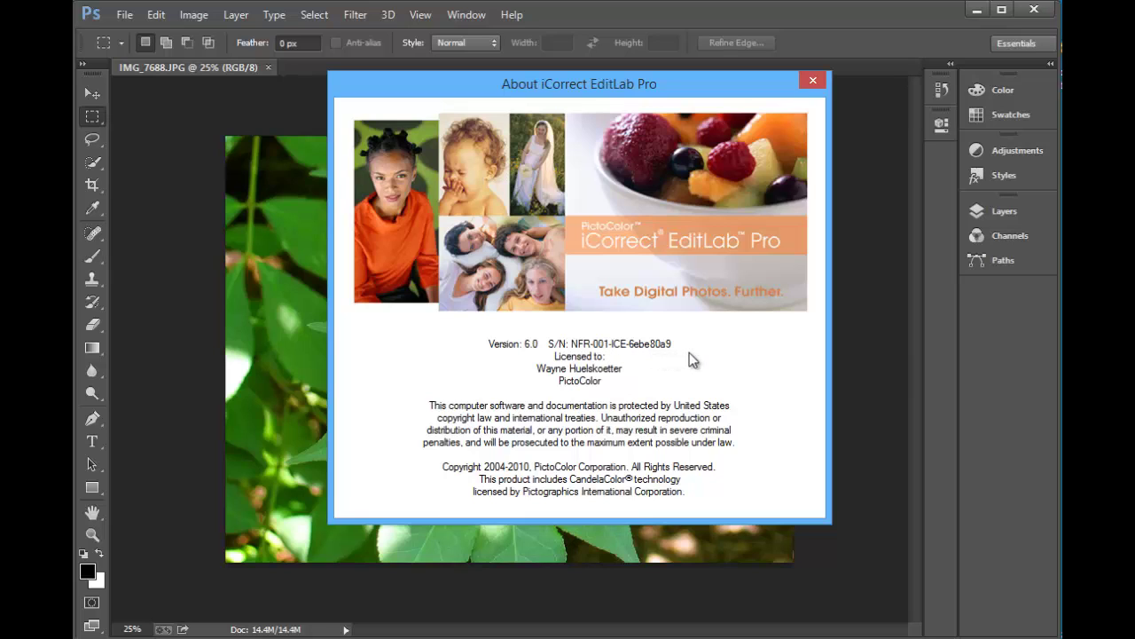
click(812, 84)
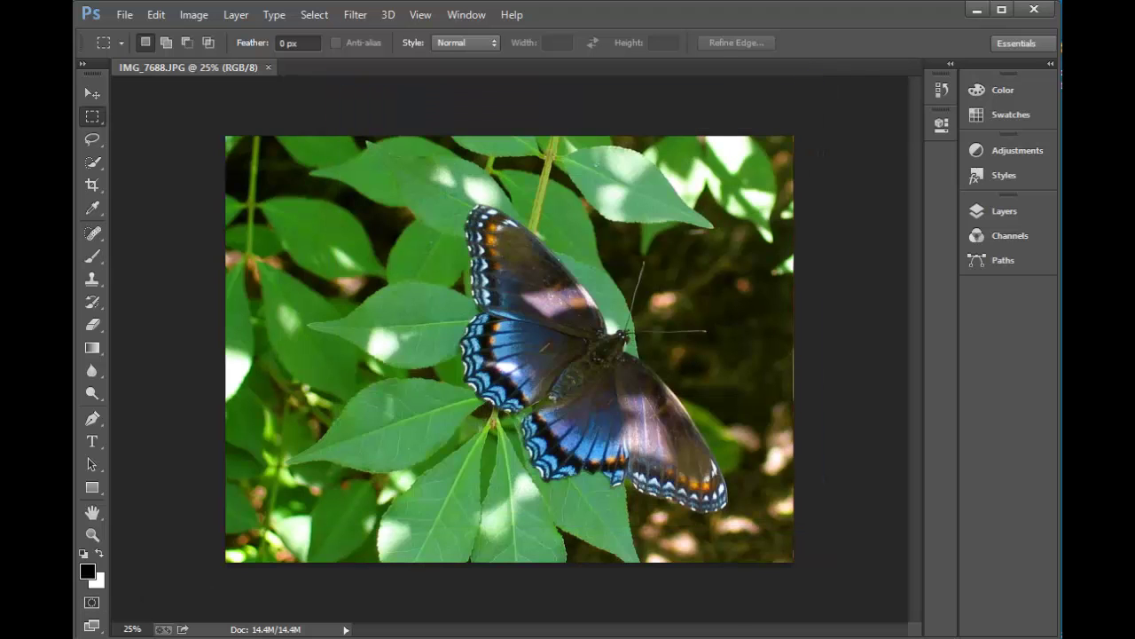
Step: Switch to File Explorer and open the folder C:\Program Files\Adobe\Adobe Photoshop CC (64 Bit)\Plug-ins
key(super+e)
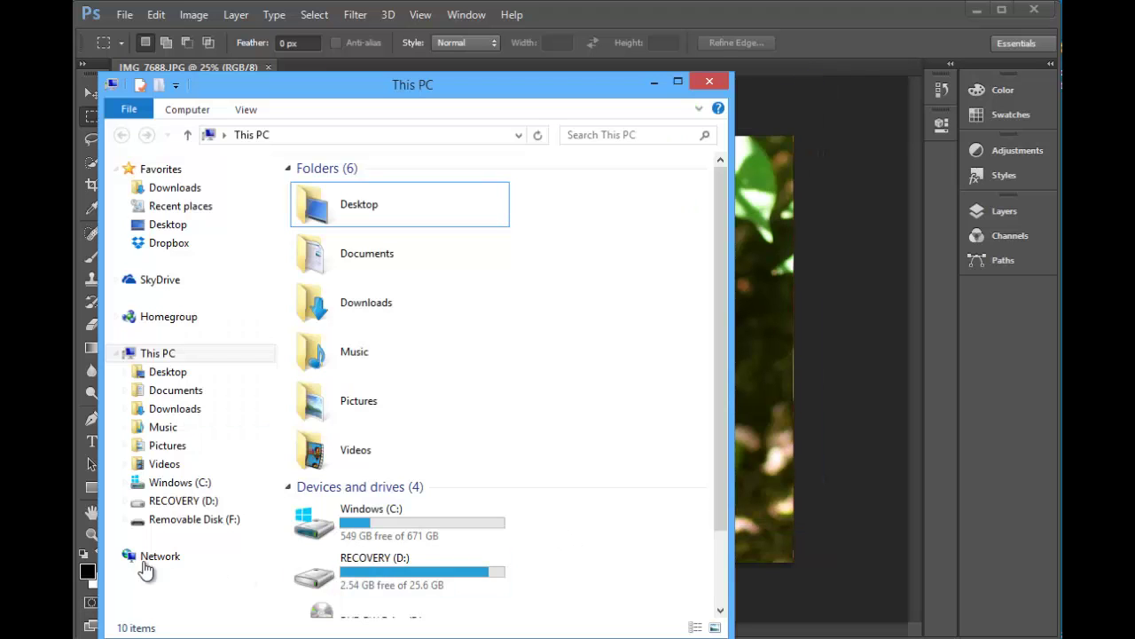
click(171, 484)
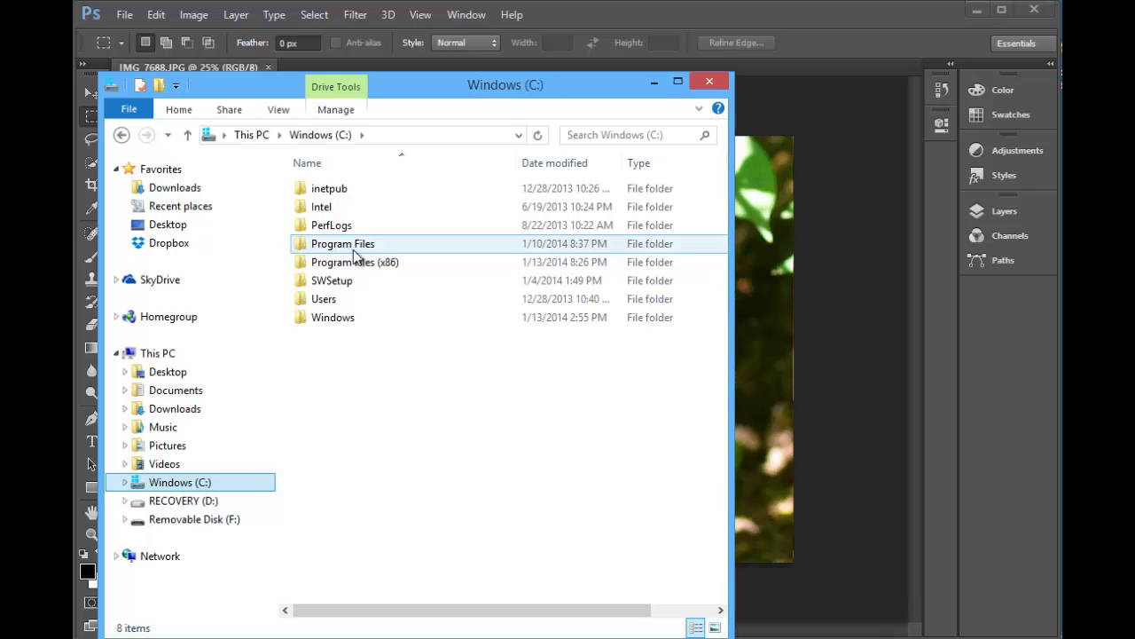
mouse_move(355, 255)
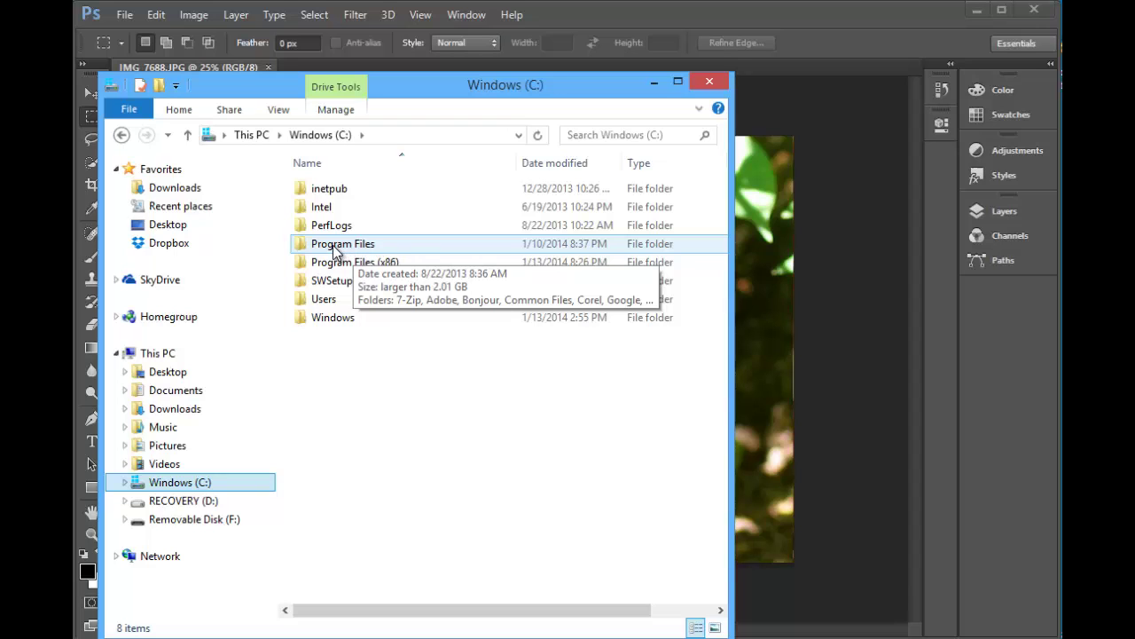
double_click(336, 251)
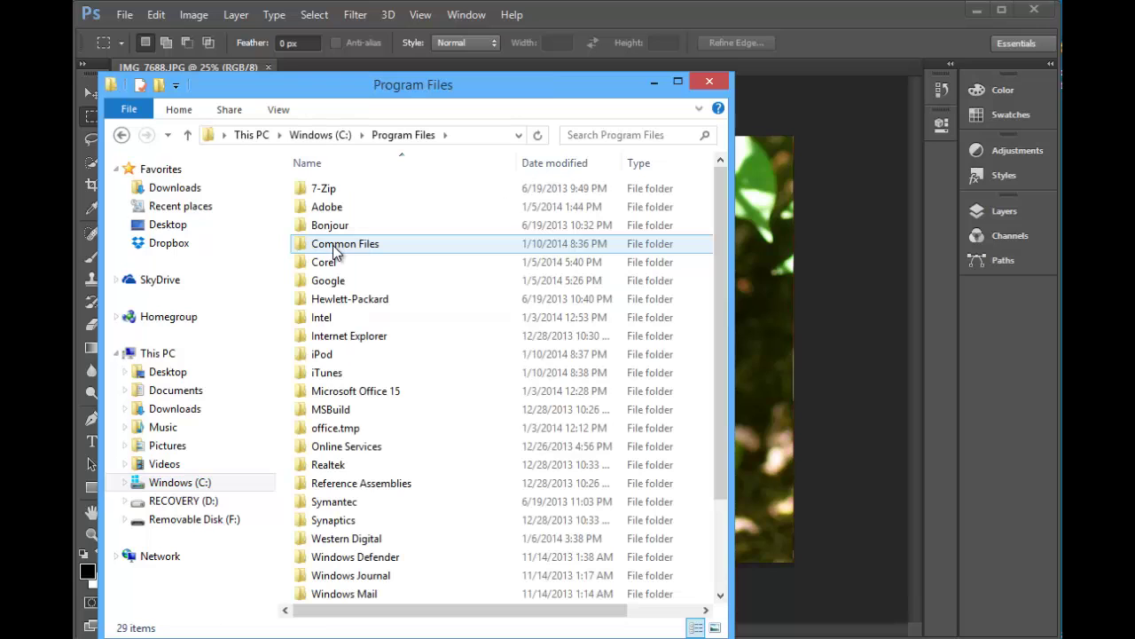
double_click(328, 208)
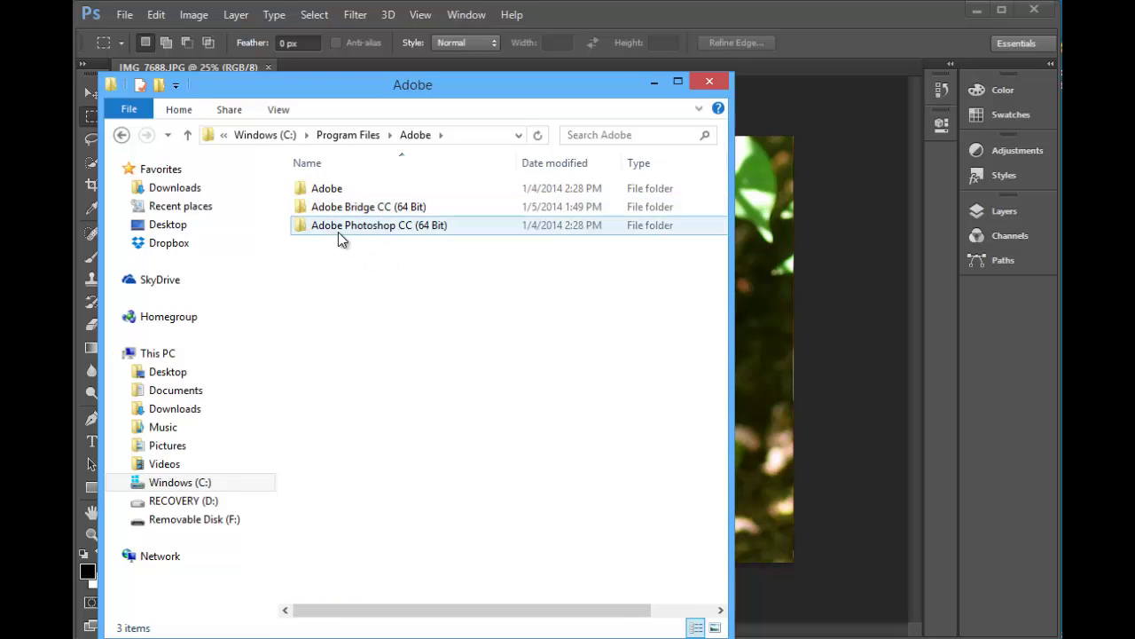
double_click(351, 225)
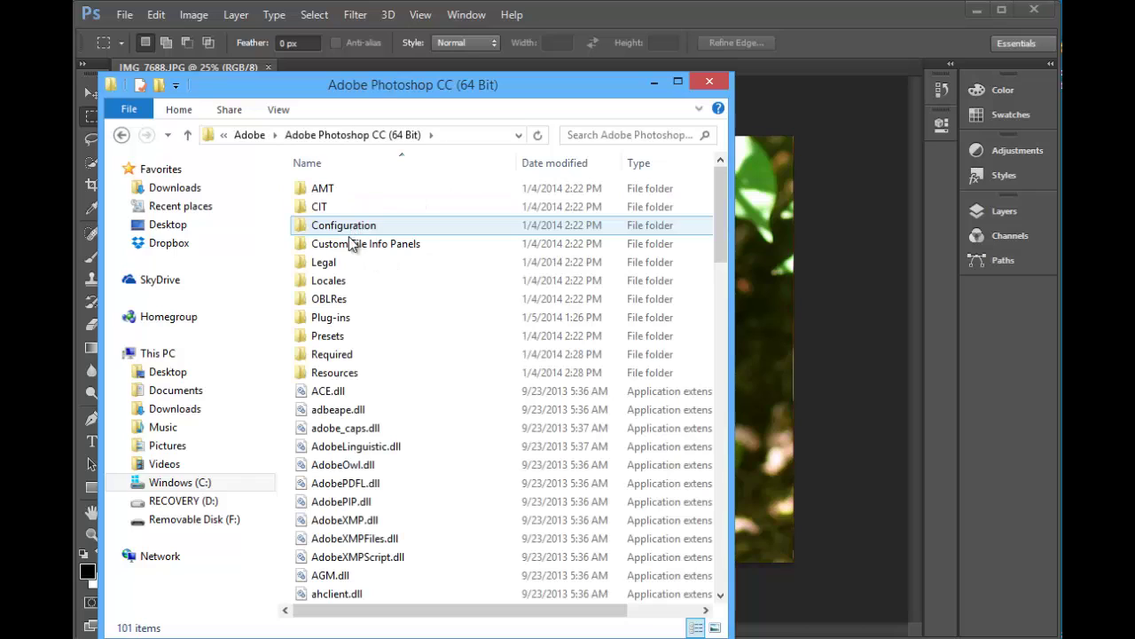
double_click(304, 319)
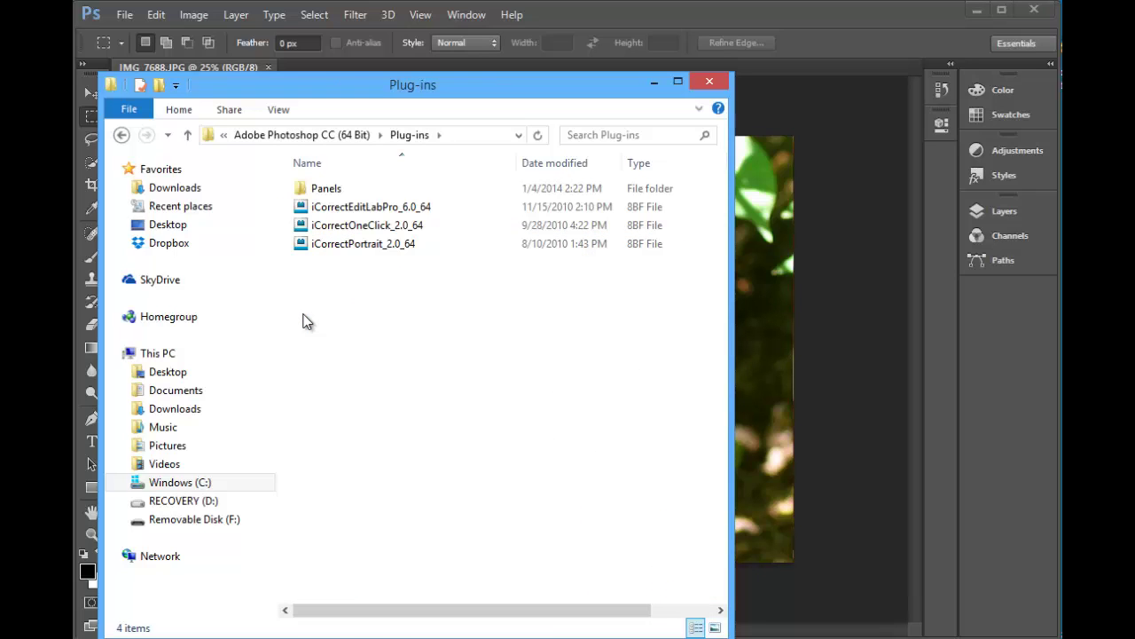
Step: Copy iCorrectEditLabPro_6.0_64, iCorrectOneClick_2.0_64 and iCorrectPortrait_2.0_64 from the Photoshop Plug-ins folder
click(359, 214)
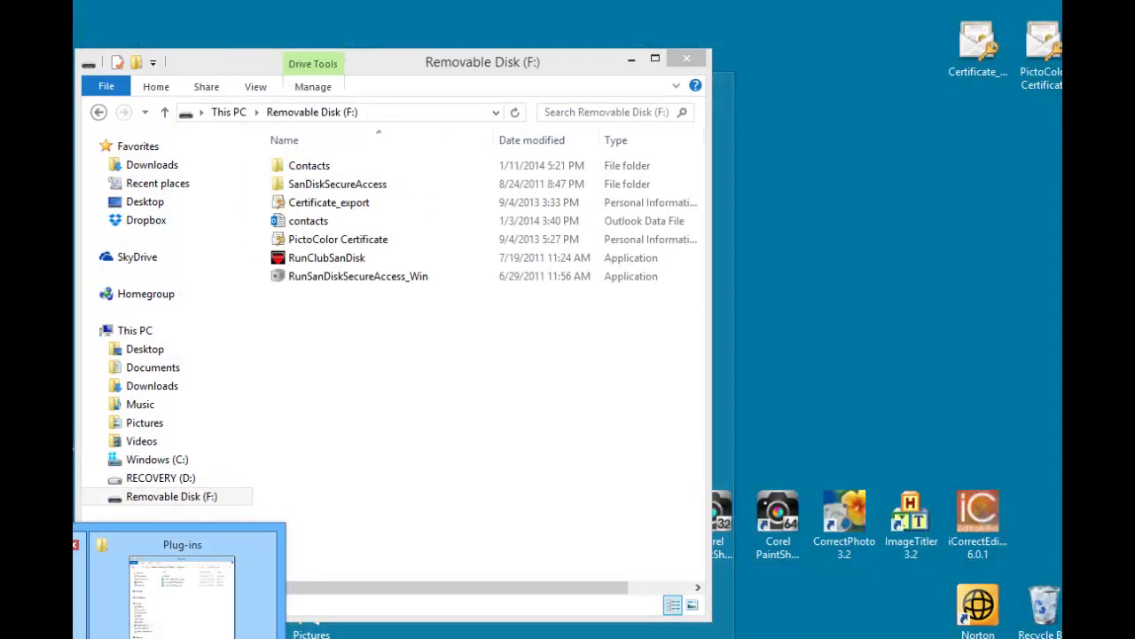
click(80, 612)
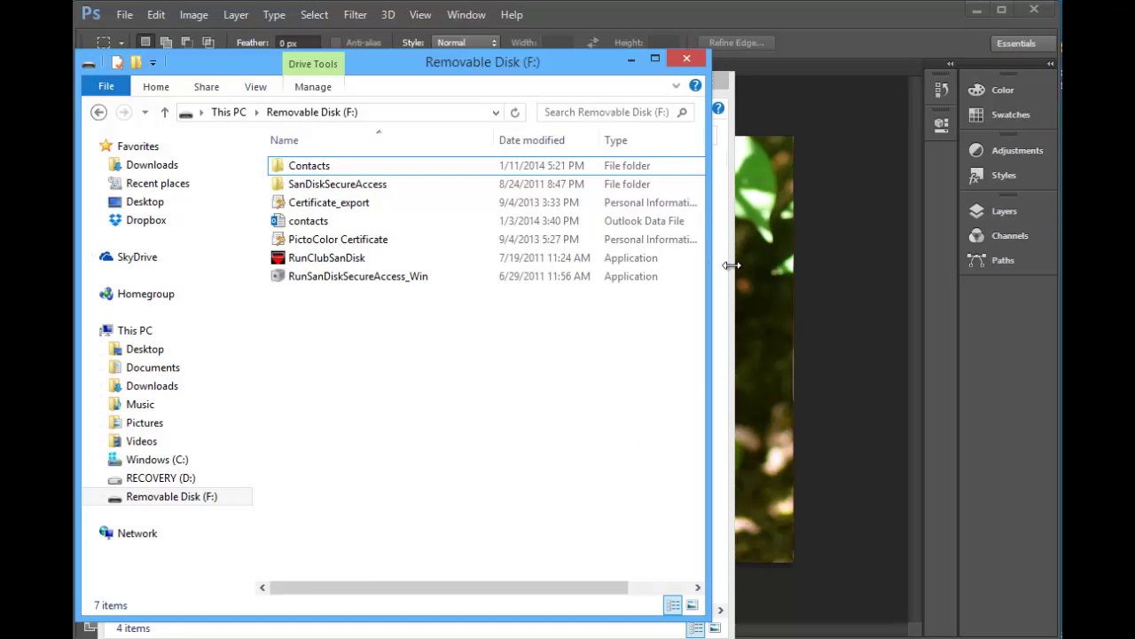
key(alt+Tab)
click(387, 245)
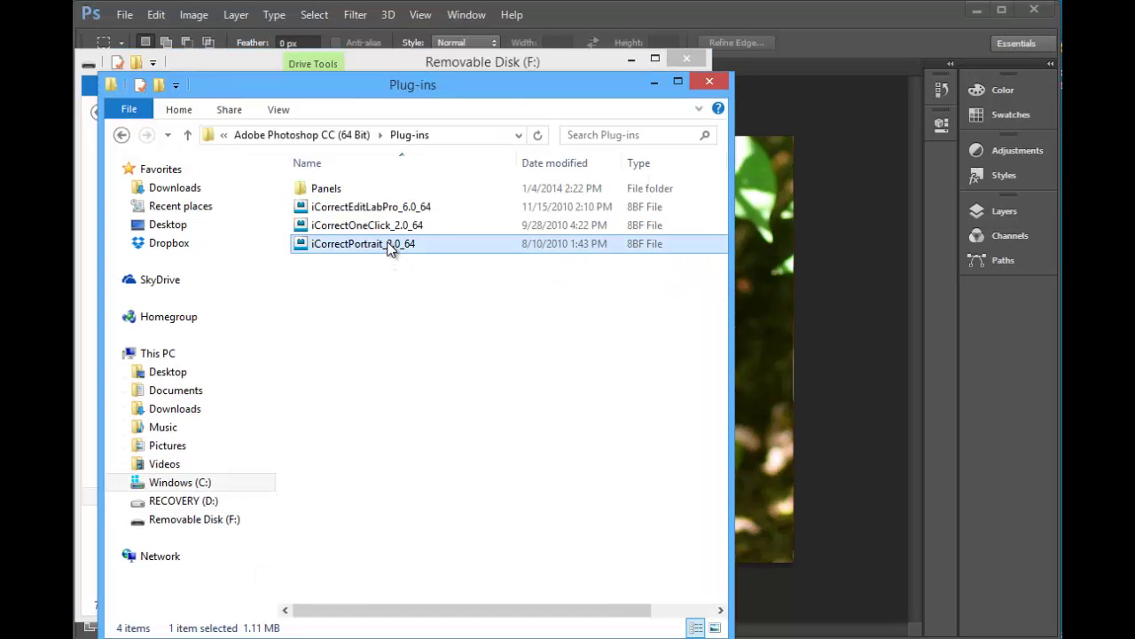
shift+click(395, 227)
shift+click(394, 209)
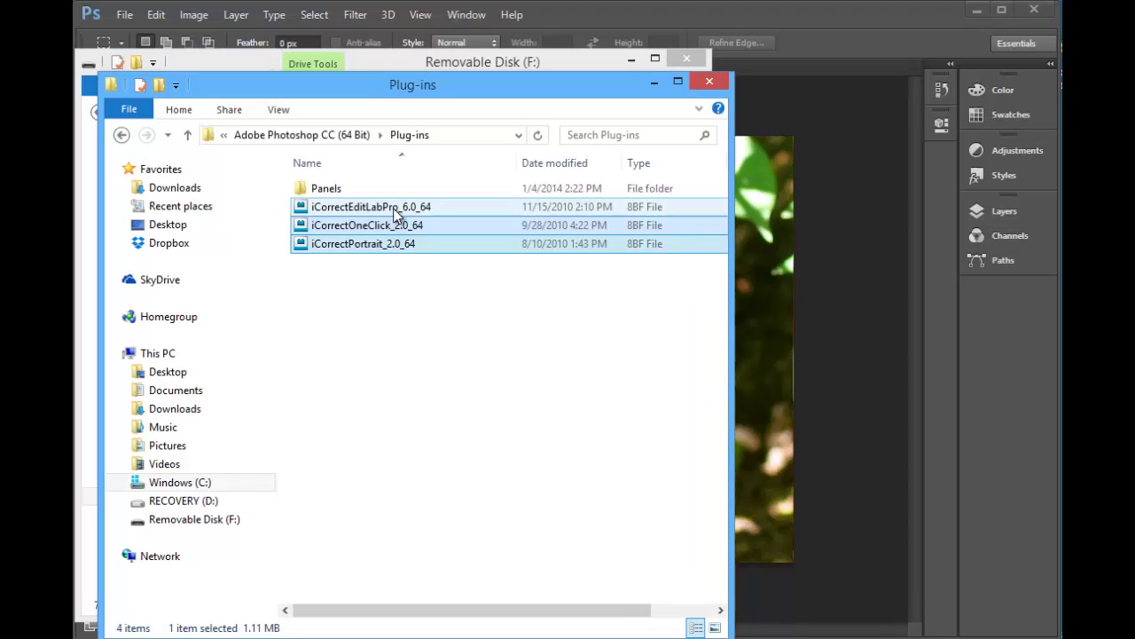
shift+click(394, 209)
right_click(391, 210)
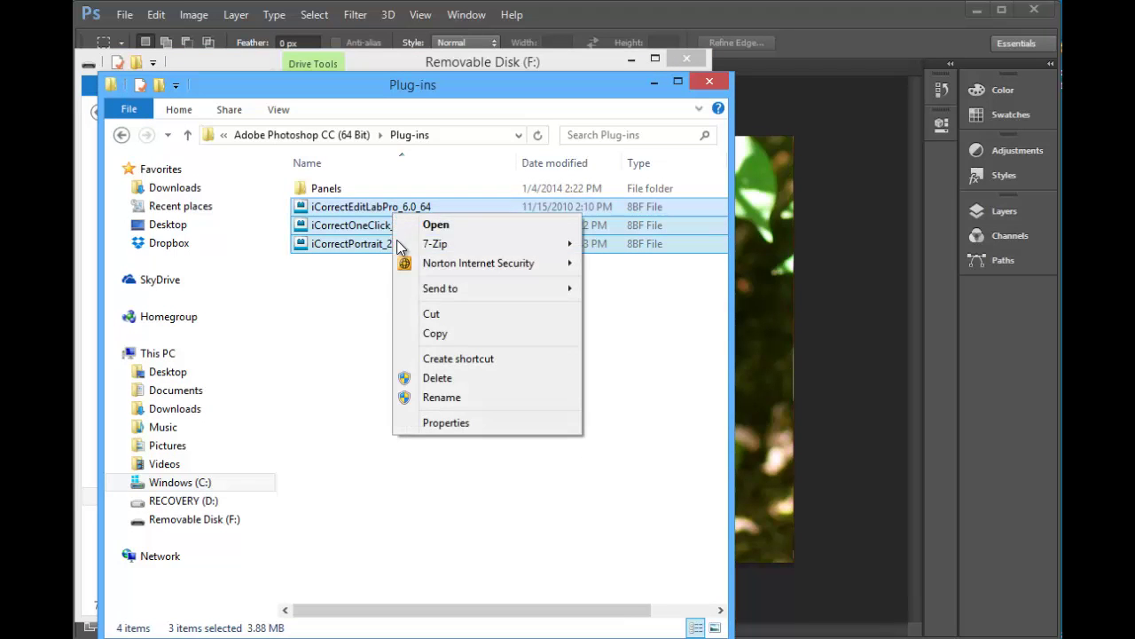
click(450, 336)
Step: Paste the three copied iCorrect plug-in files into the root of Removable Disk (F:)
click(653, 81)
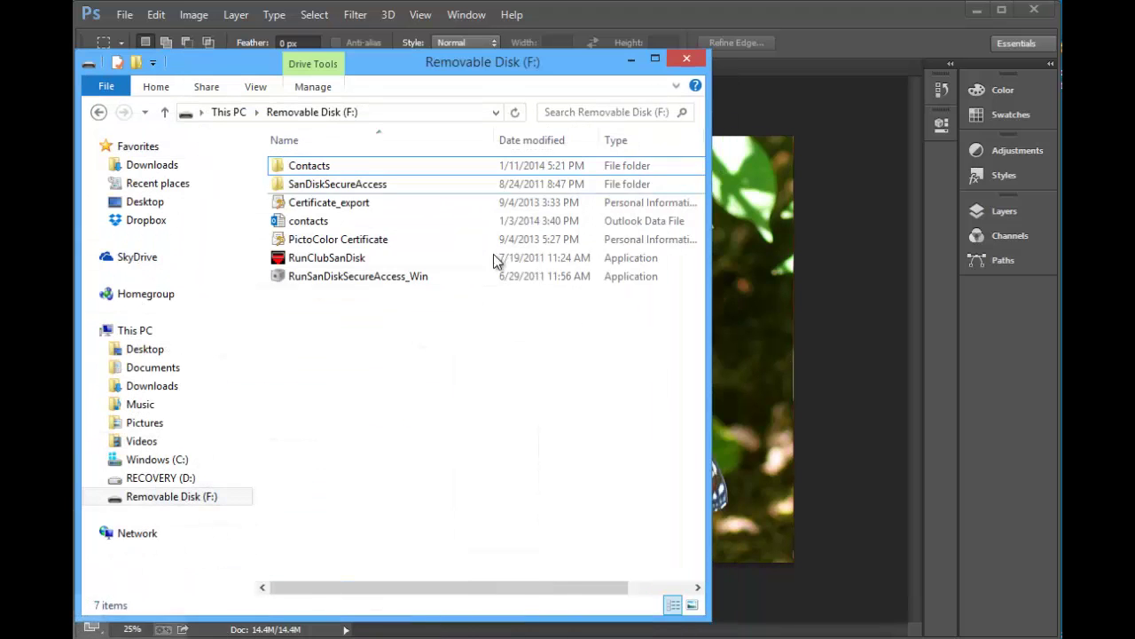
right_click(355, 330)
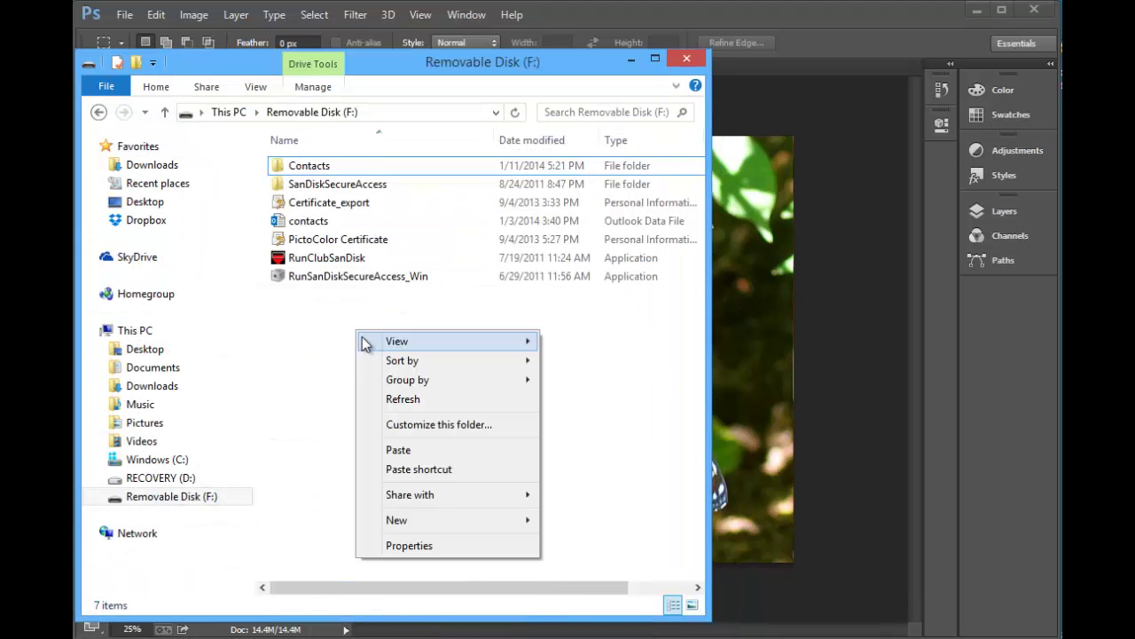
click(424, 448)
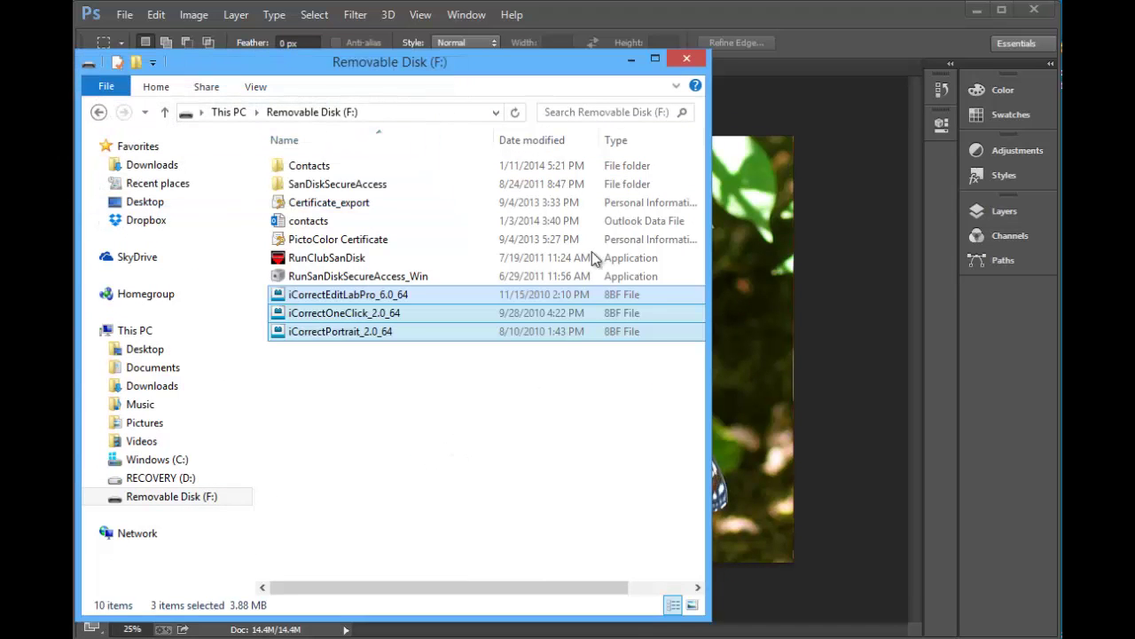
click(631, 62)
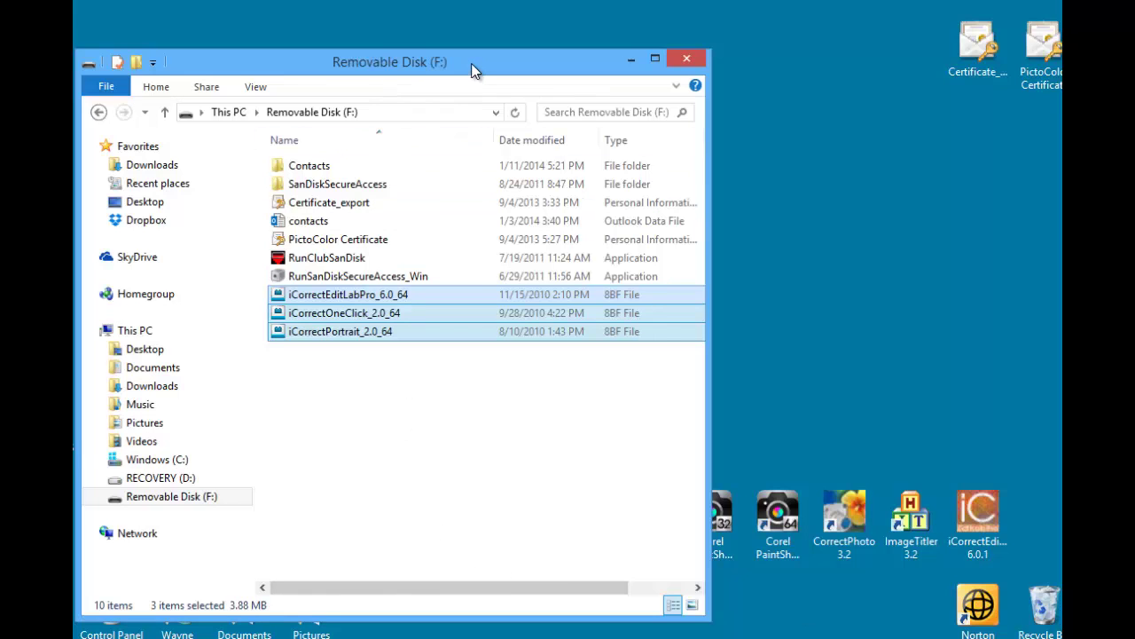
Step: Open Photoshop CC (64 Bit)'s Plug-ins folder under Program Files in a second File Explorer window, placed so the Removable Disk (F:) files stay accessible
drag(477, 69, 507, 59)
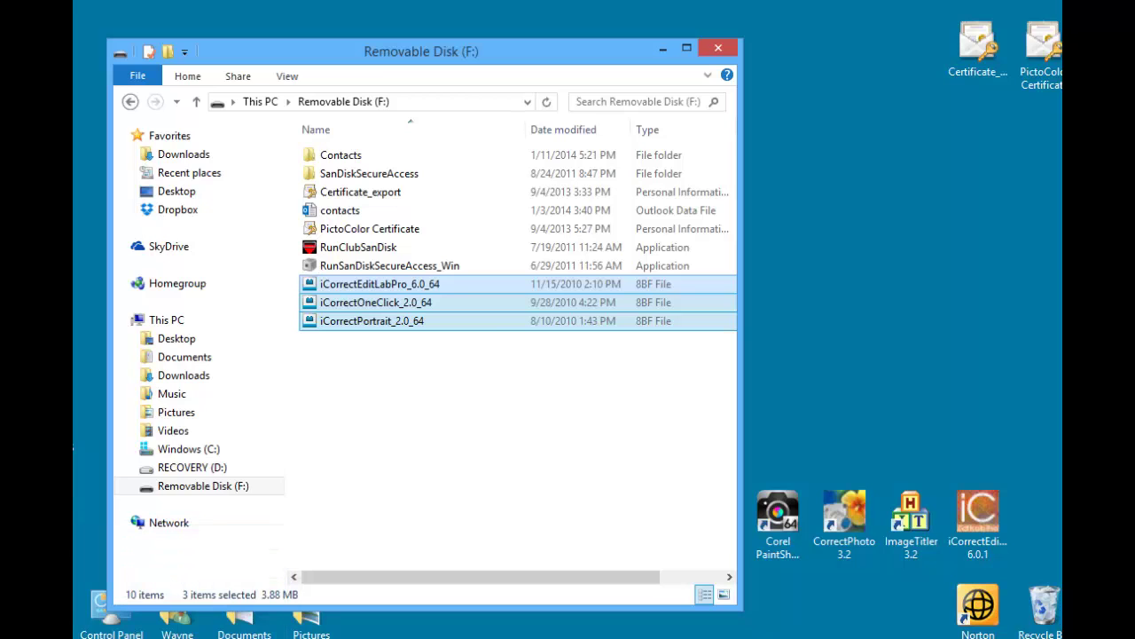
key(super+e)
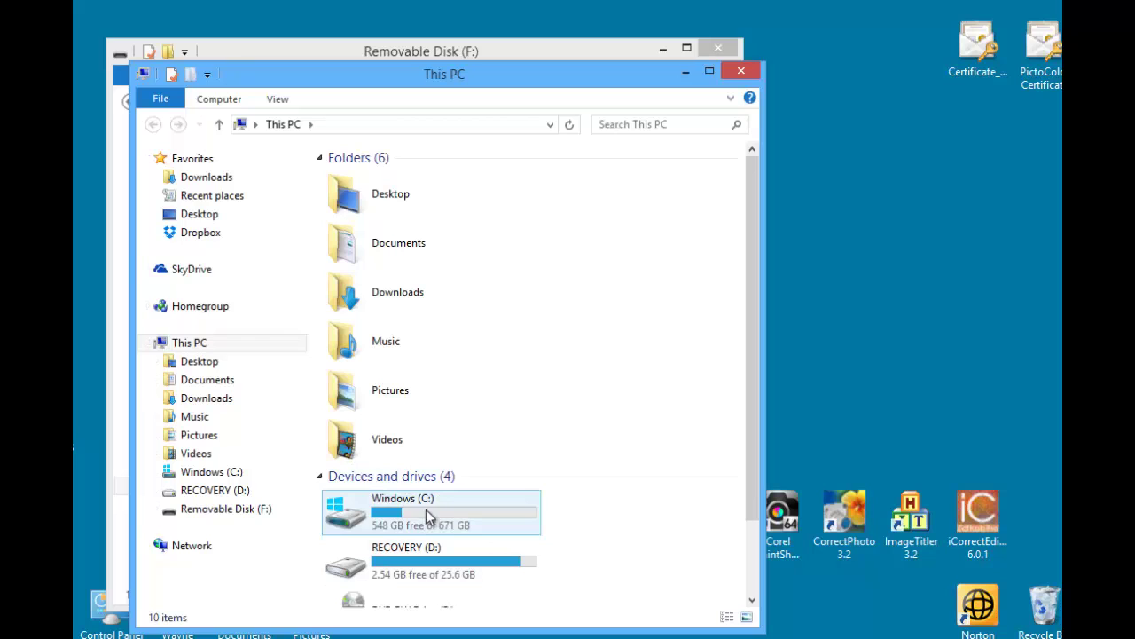
double_click(332, 517)
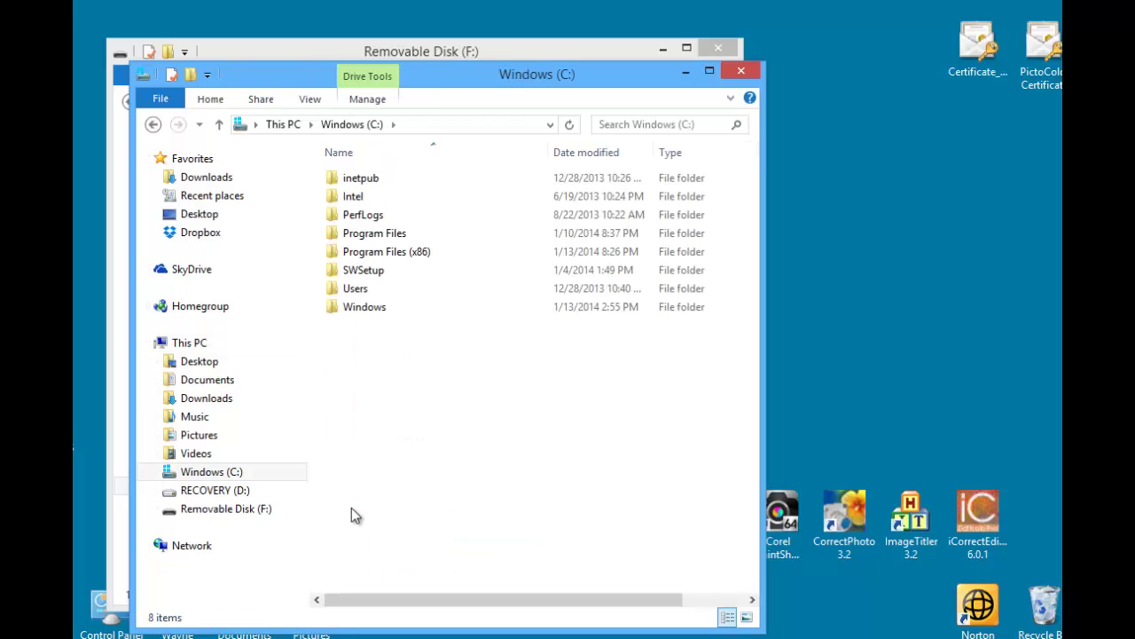
double_click(371, 237)
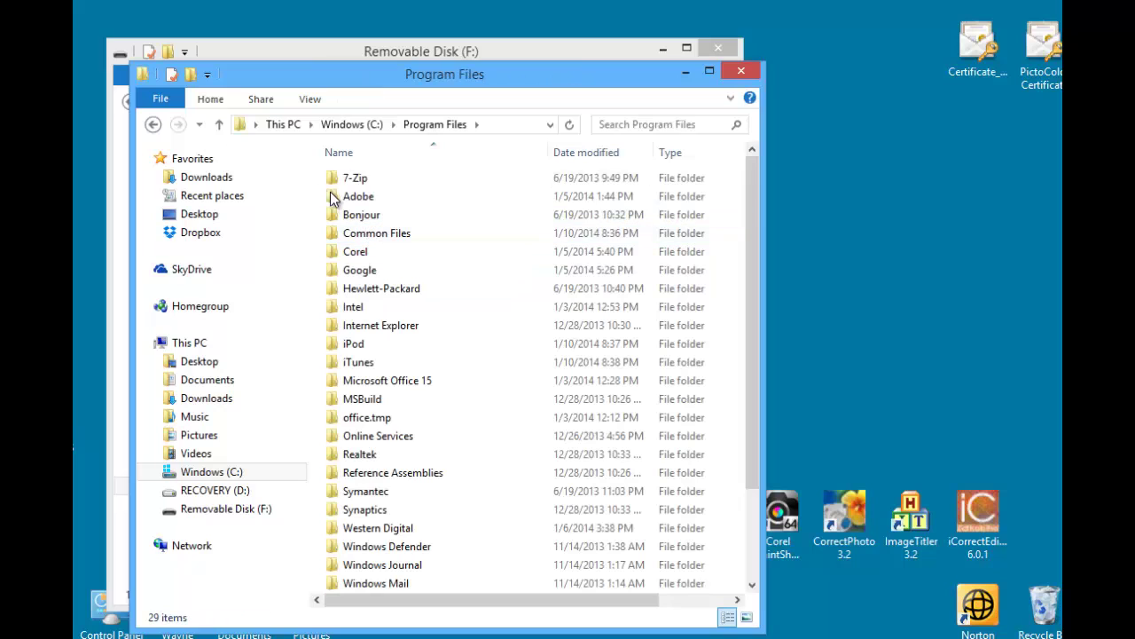
double_click(338, 202)
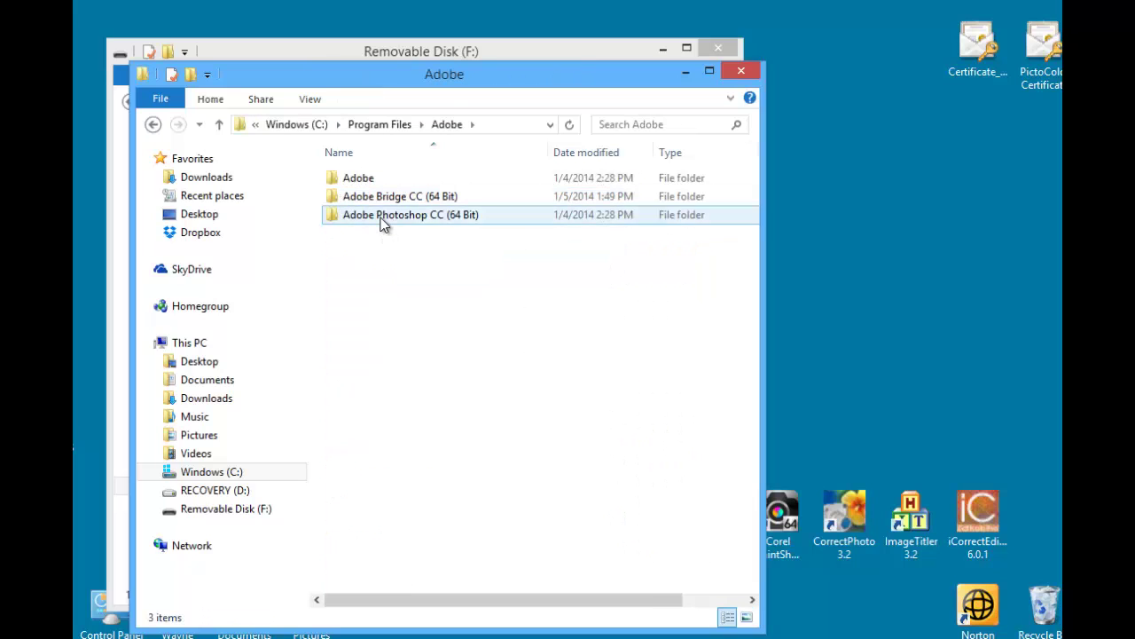
click(382, 222)
double_click(382, 222)
double_click(359, 311)
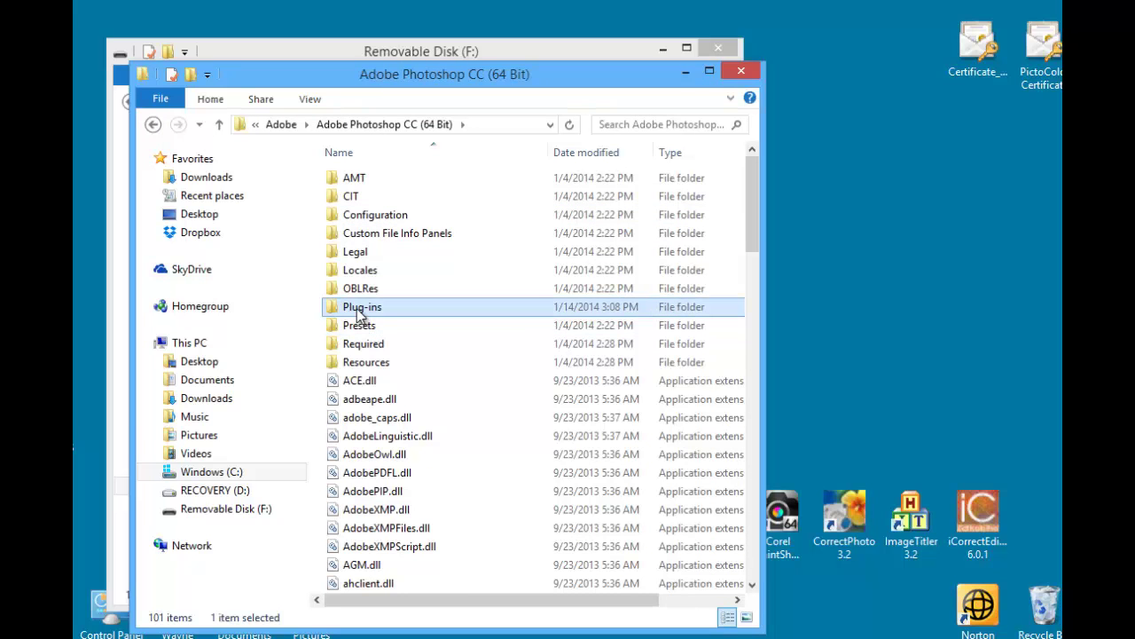
drag(368, 76, 642, 76)
Step: Copy the iCorrect EditLab Pro, OneClick and Portrait plug-in files from Removable Disk (F:)
click(348, 283)
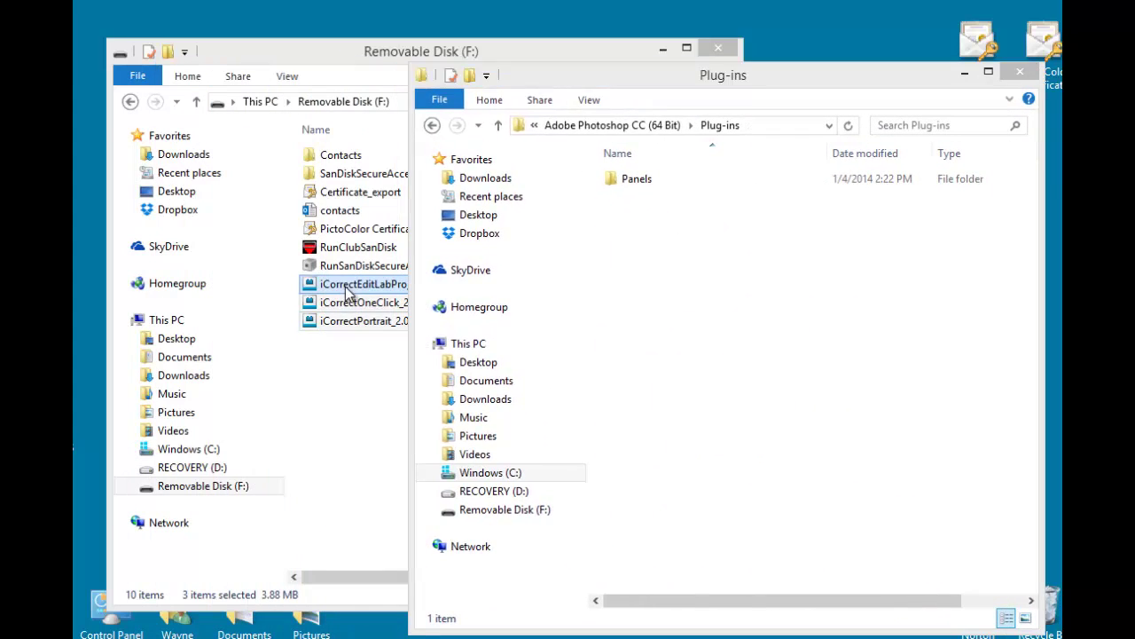
click(363, 307)
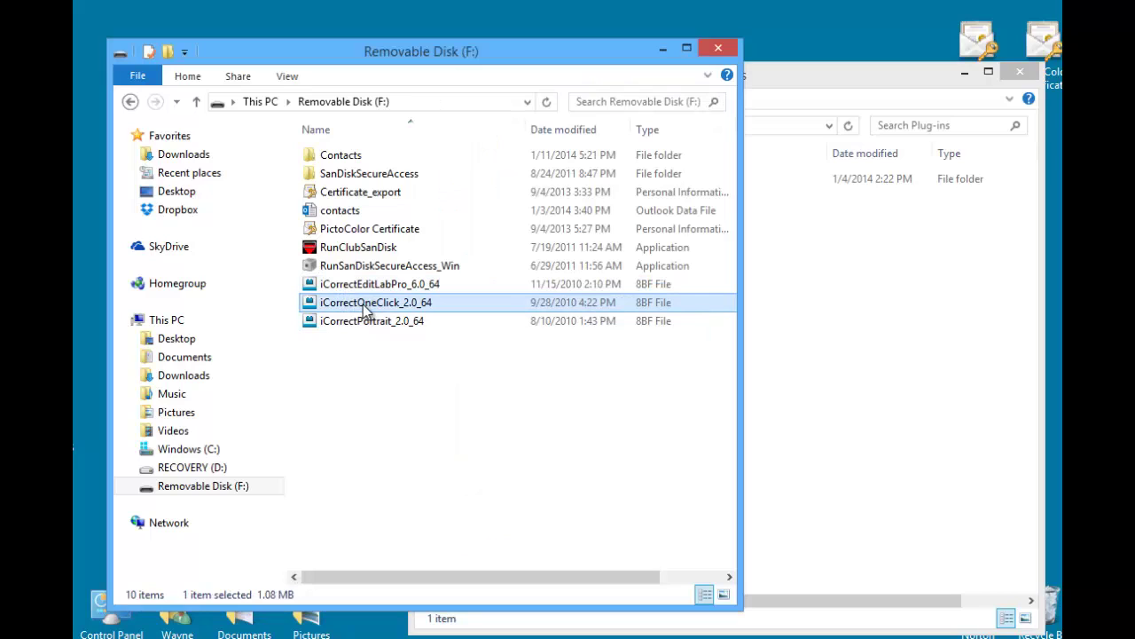
click(376, 286)
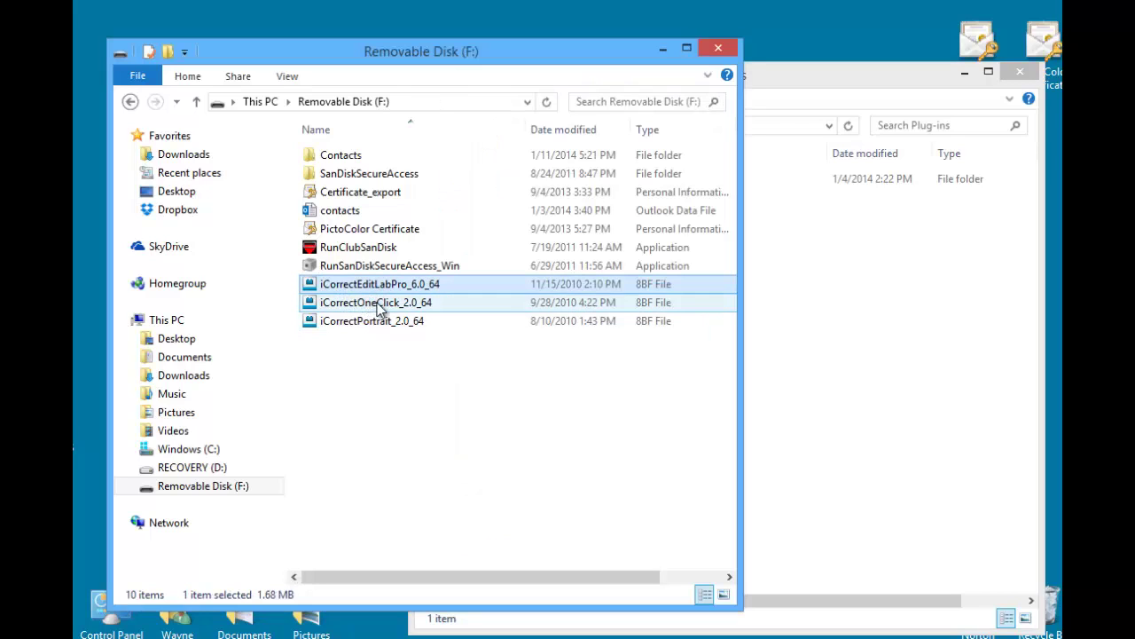
ctrl+click(374, 316)
ctrl+click(373, 303)
right_click(373, 299)
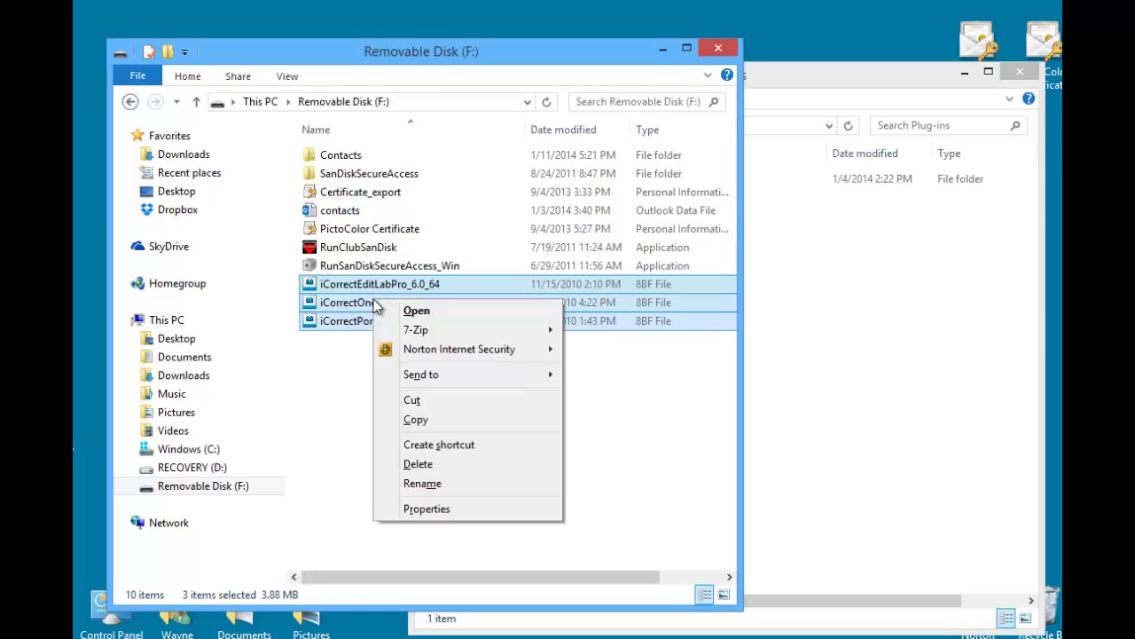
click(417, 420)
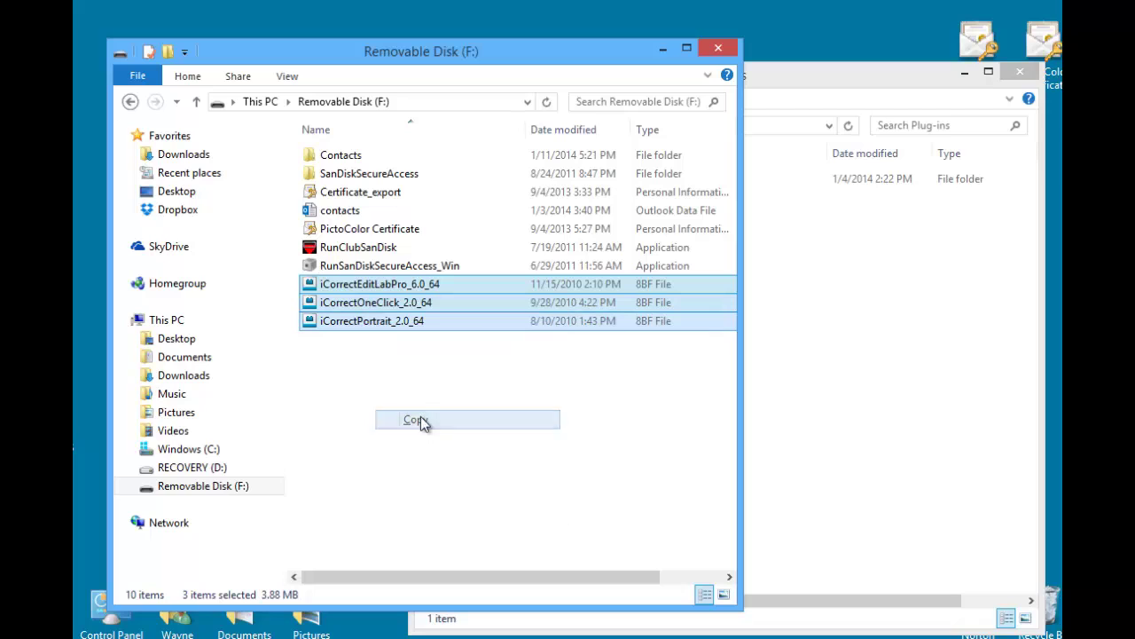
Step: Paste the three iCorrect files into the Adobe Photoshop CC (64 Bit) Plug-ins folder, granting administrator permission for the copy
click(812, 235)
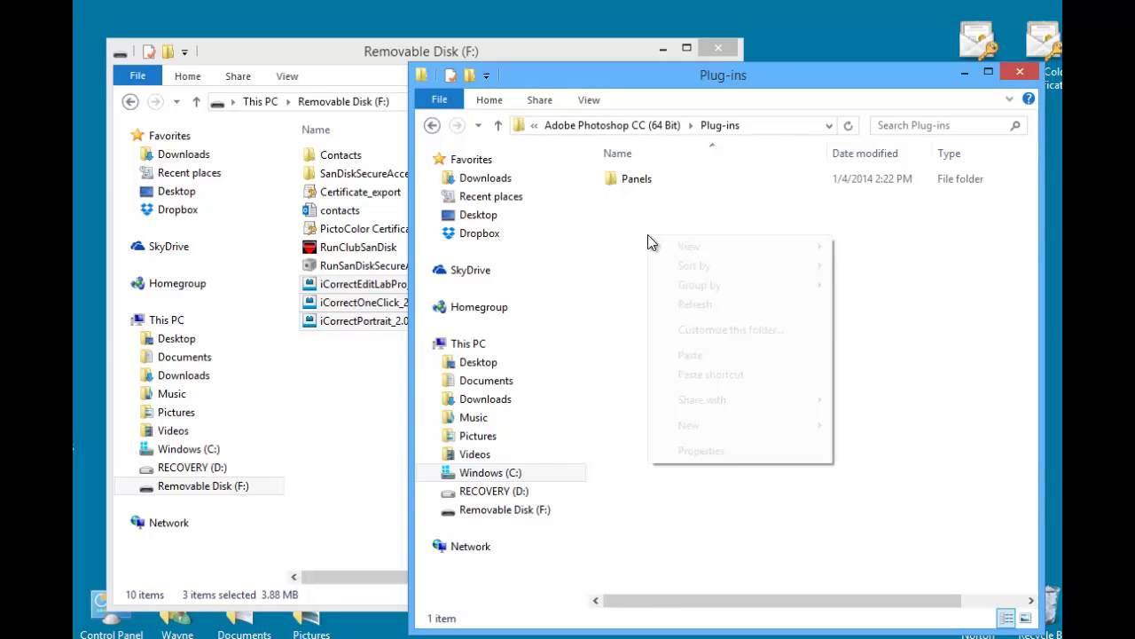
click(714, 358)
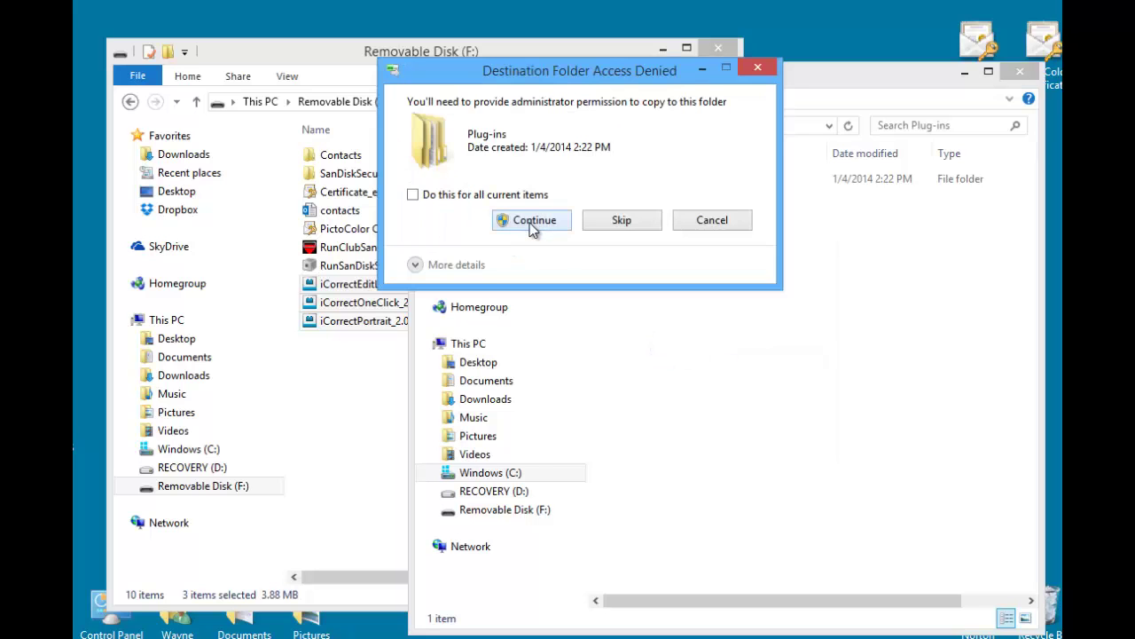
click(532, 220)
click(532, 220)
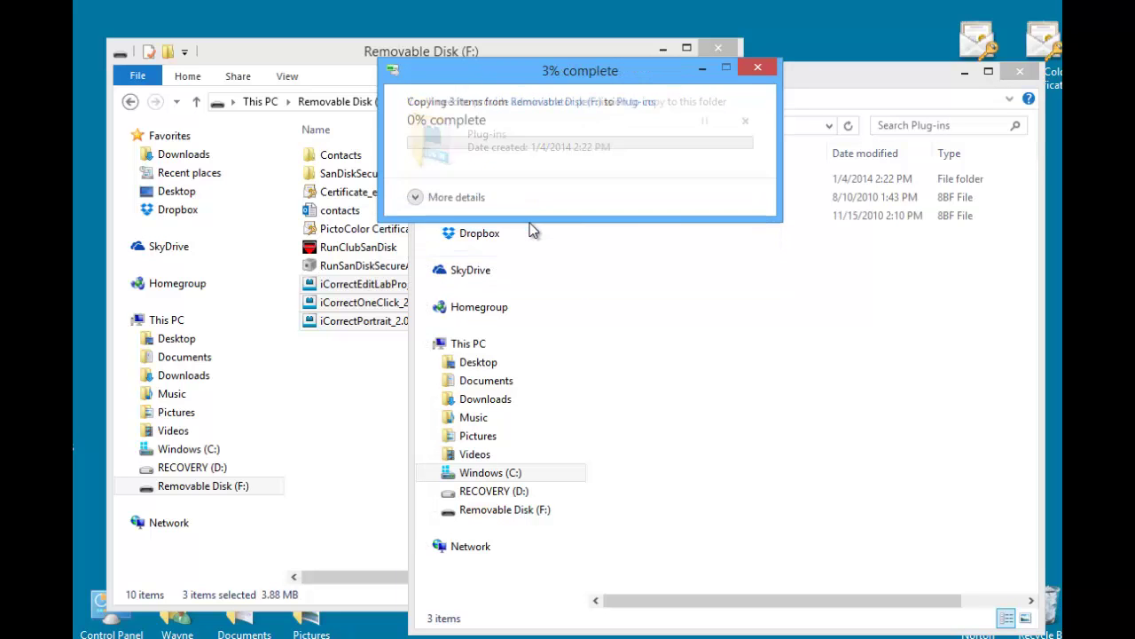
Step: Close the Plug-ins folder window and the Removable Disk (F:) window once the three iCorrect files are copied
click(529, 222)
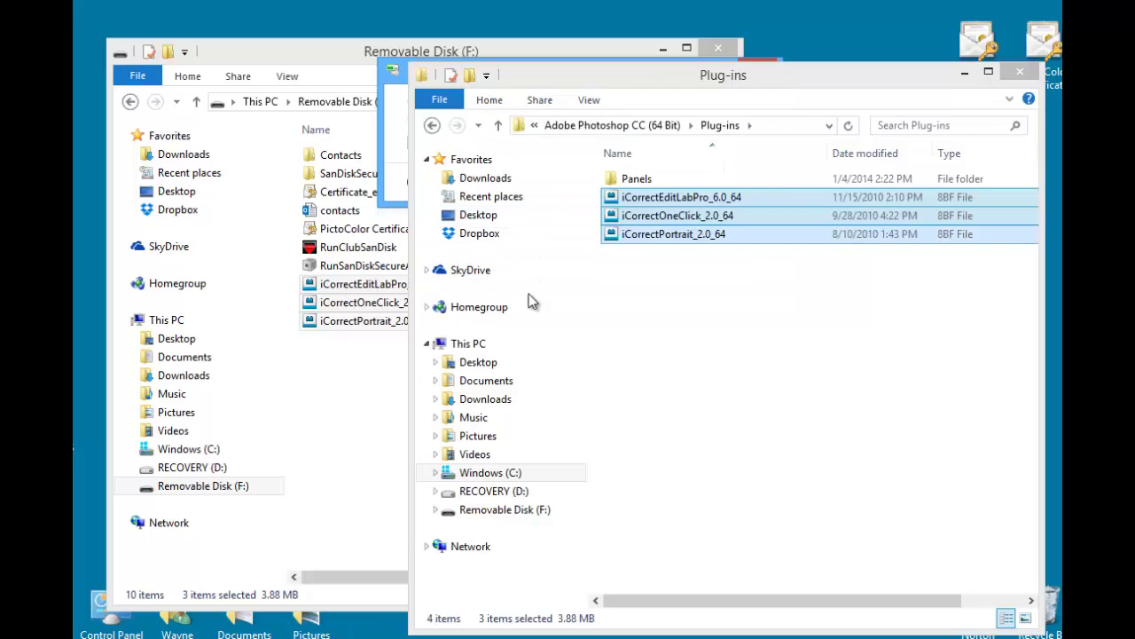
click(1019, 73)
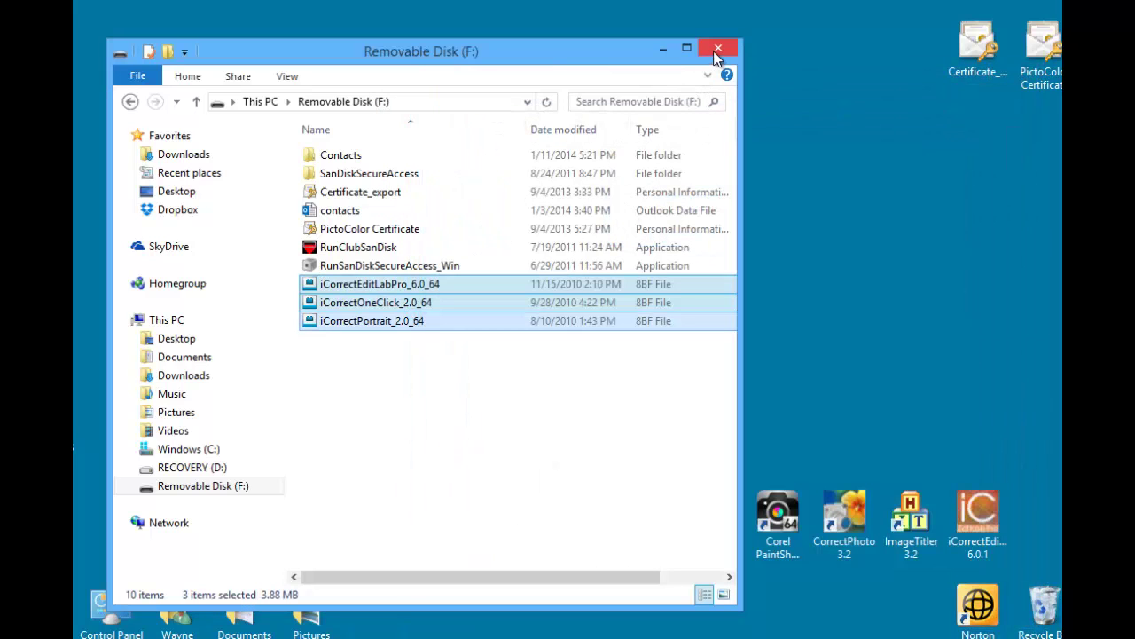
click(718, 49)
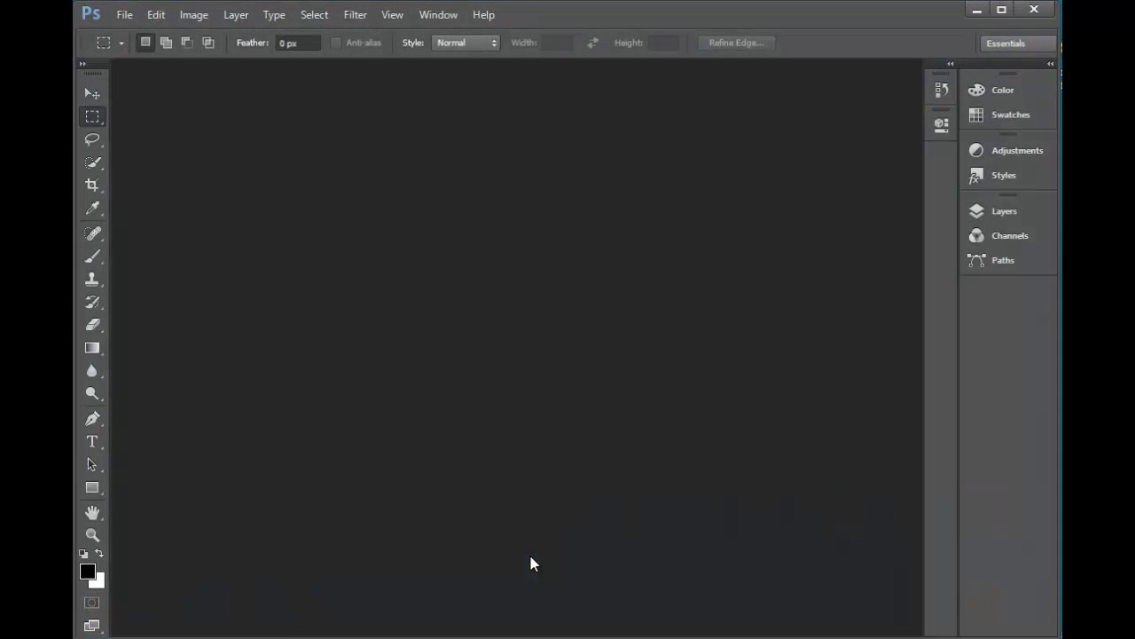
Step: Open the butterfly photo IMG_7688 from the Birds & Butterflys folder of 2013 Photos
click(125, 15)
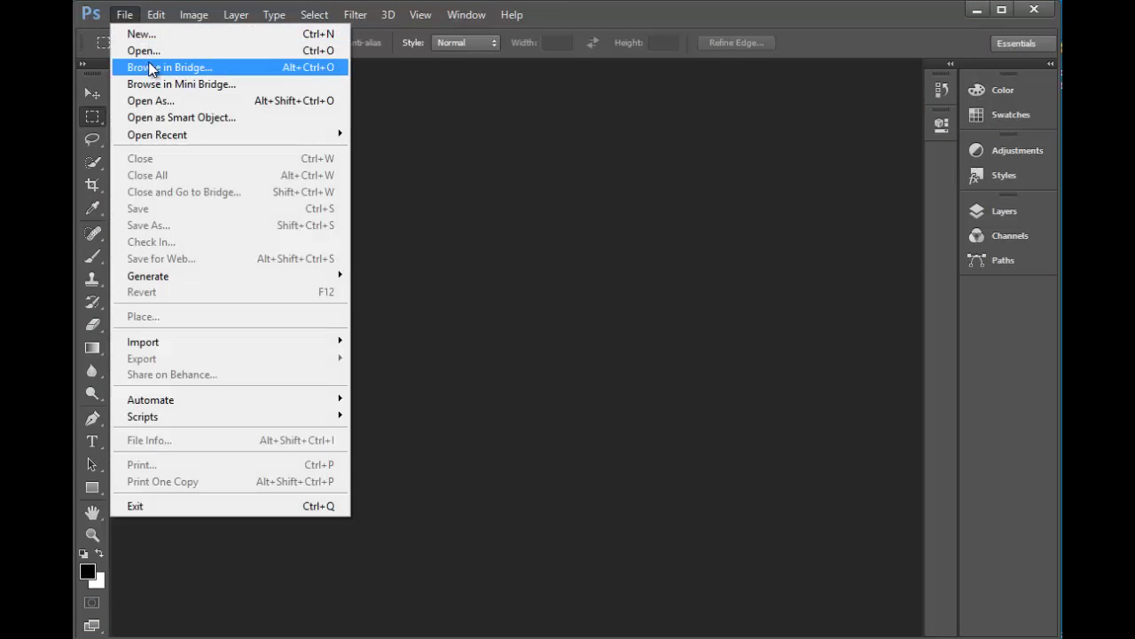
click(149, 50)
click(390, 248)
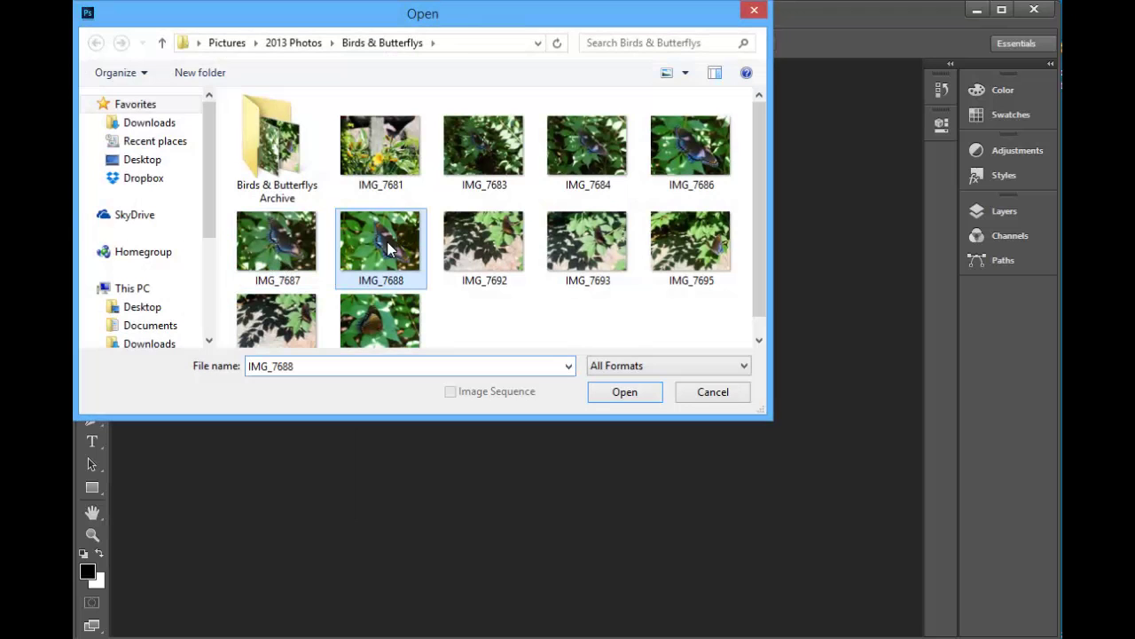
click(625, 396)
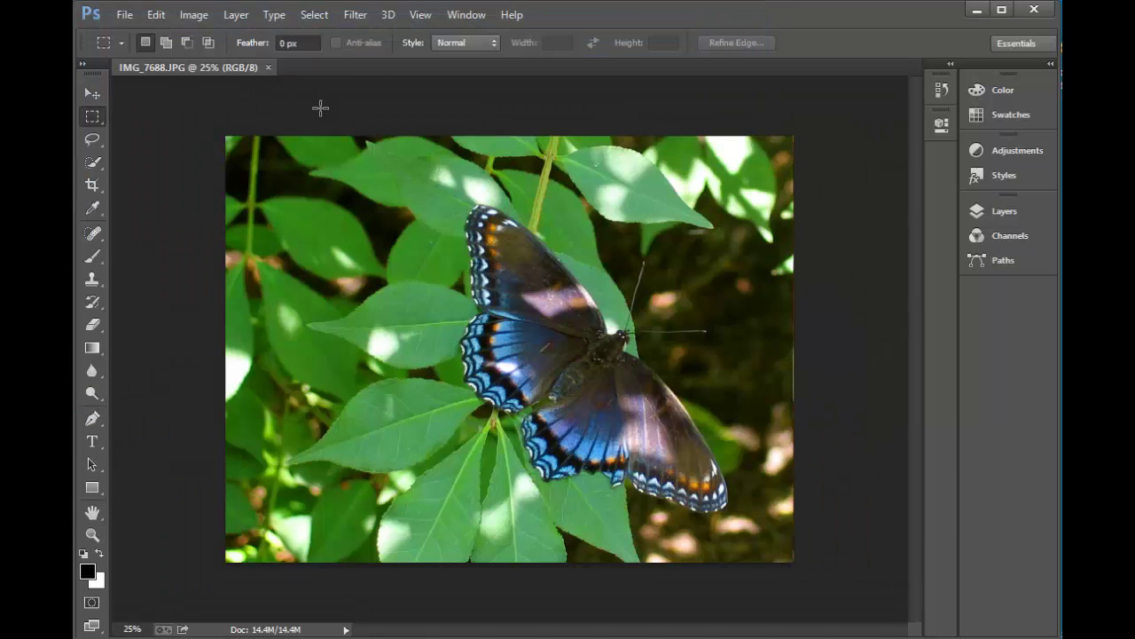
Step: Launch the PictoColor iCorrect EditLab Pro 6.0 filter on the open butterfly photo
click(355, 15)
mouse_move(393, 387)
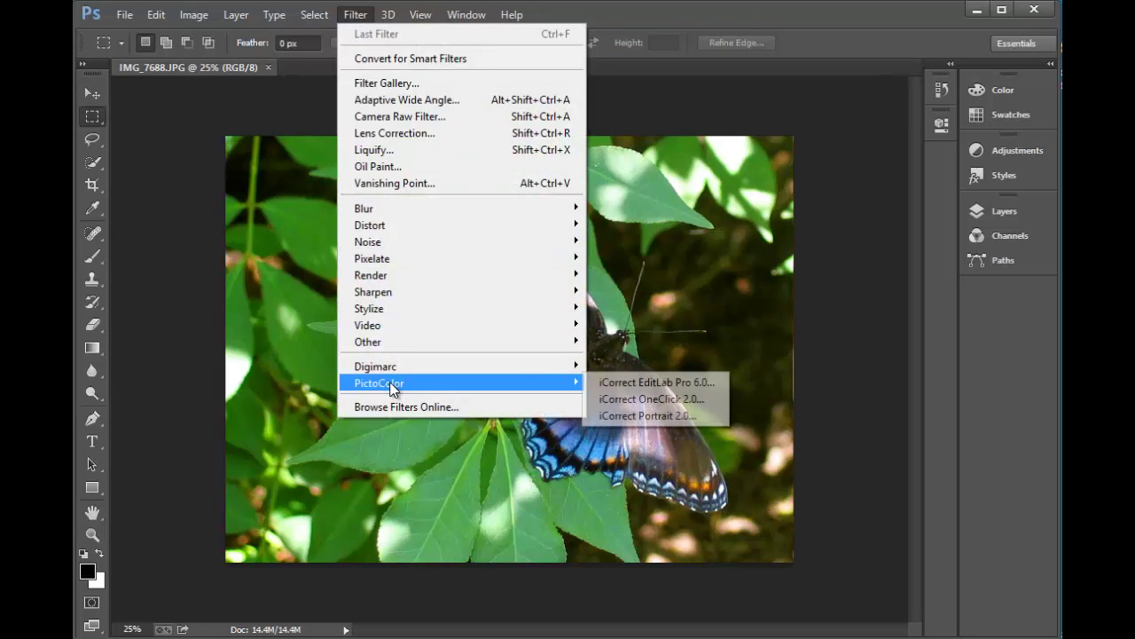
click(613, 383)
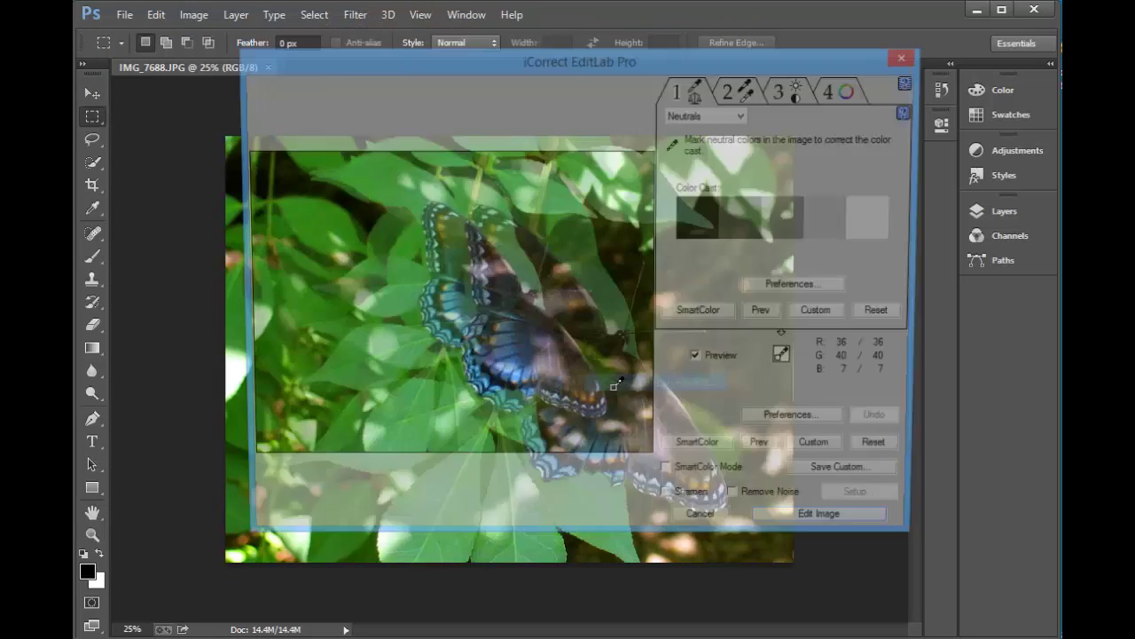